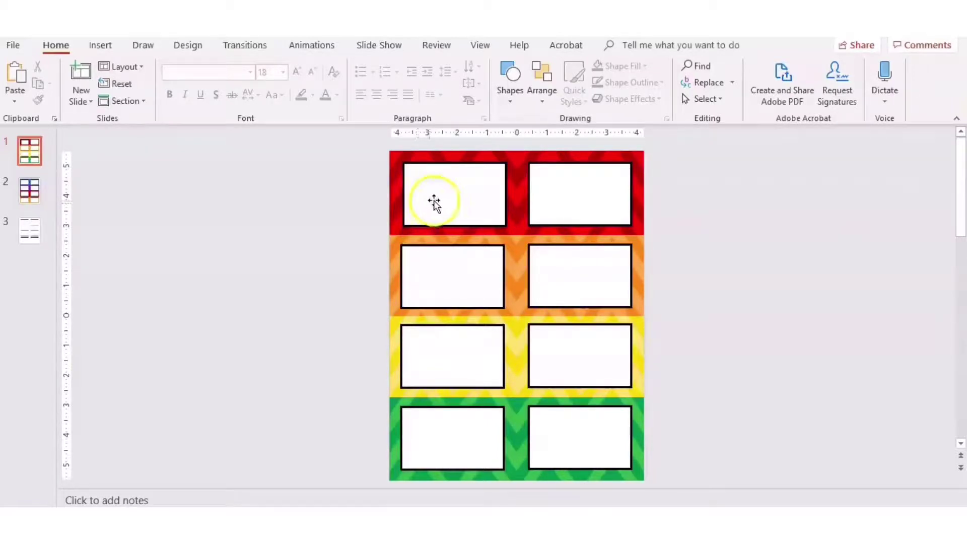
Try moving the top-left card and the chevron background picture, undoing both moves.
{"action": "left_click", "coordinate": [439, 201]}
{"action": "left_click_drag", "start_coordinate": [439, 201], "coordinate": [323, 231]}
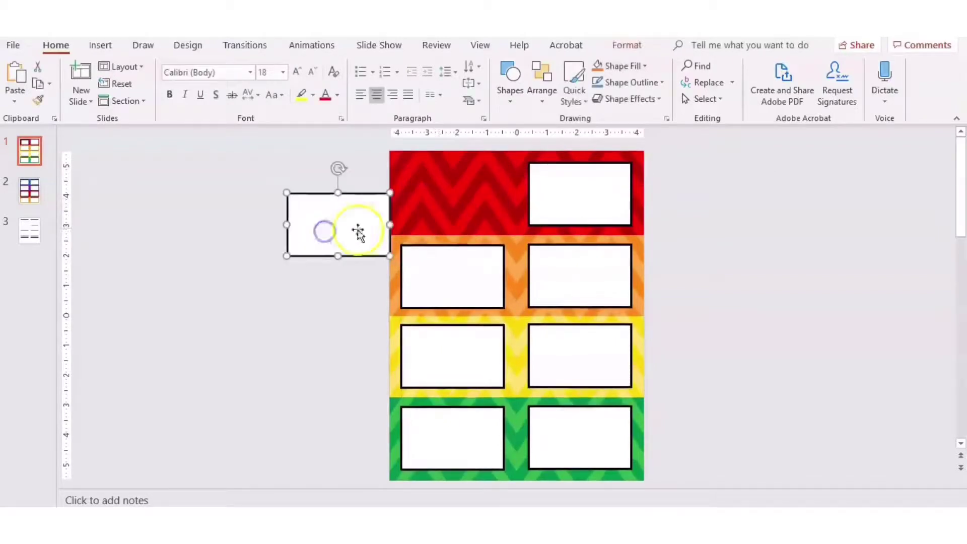
{"action": "key", "text": "ctrl+z"}
{"action": "left_click_drag", "start_coordinate": [388, 237], "coordinate": [257, 247]}
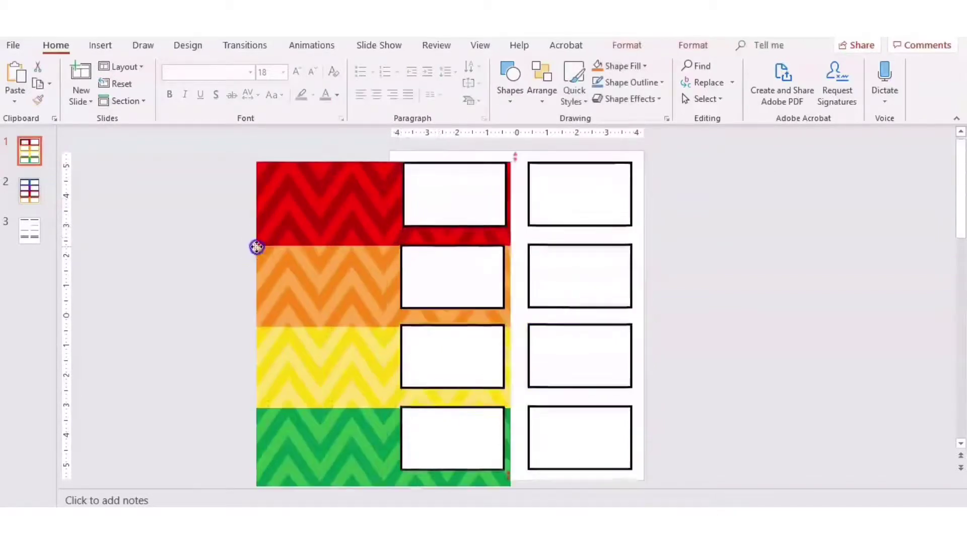
{"action": "key", "text": "ctrl+z"}
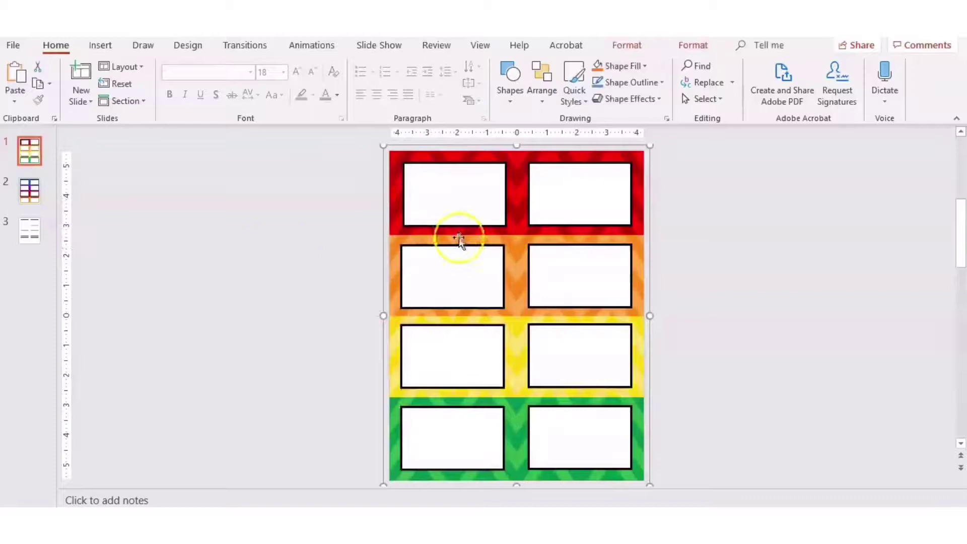
{"action": "left_click", "coordinate": [730, 242]}
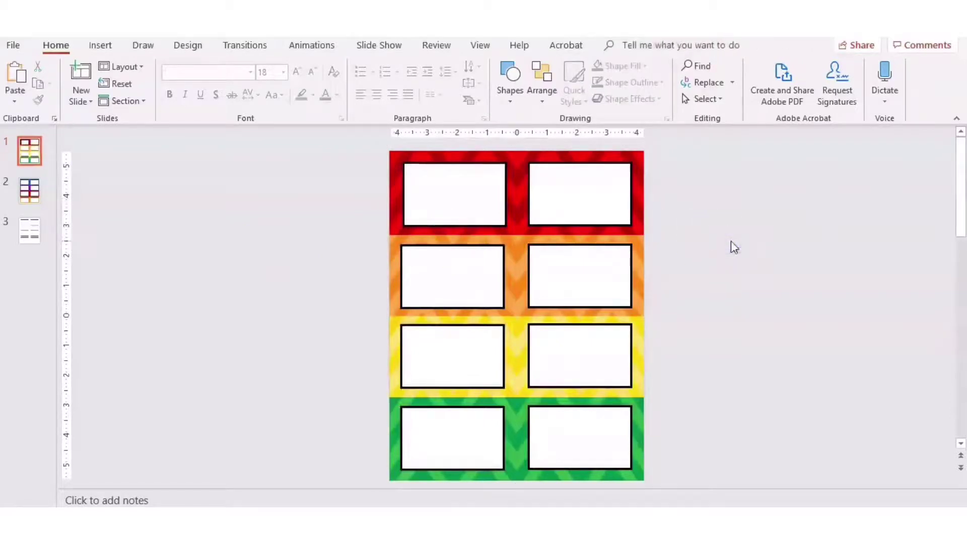
Save a PowerPoint Picture Presentation copy named 'Task Card Template - Pic' and open it.
{"action": "left_click", "coordinate": [14, 45]}
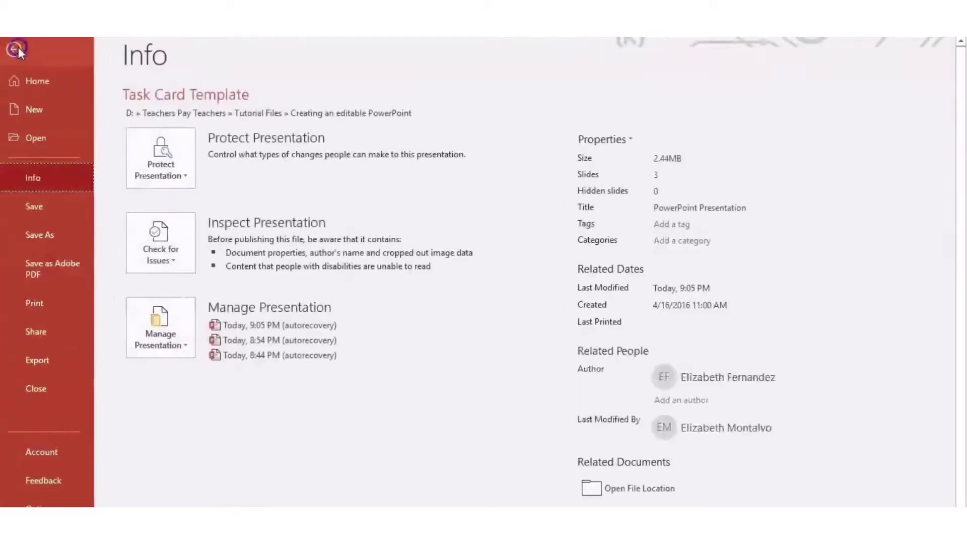
{"action": "left_click", "coordinate": [59, 244]}
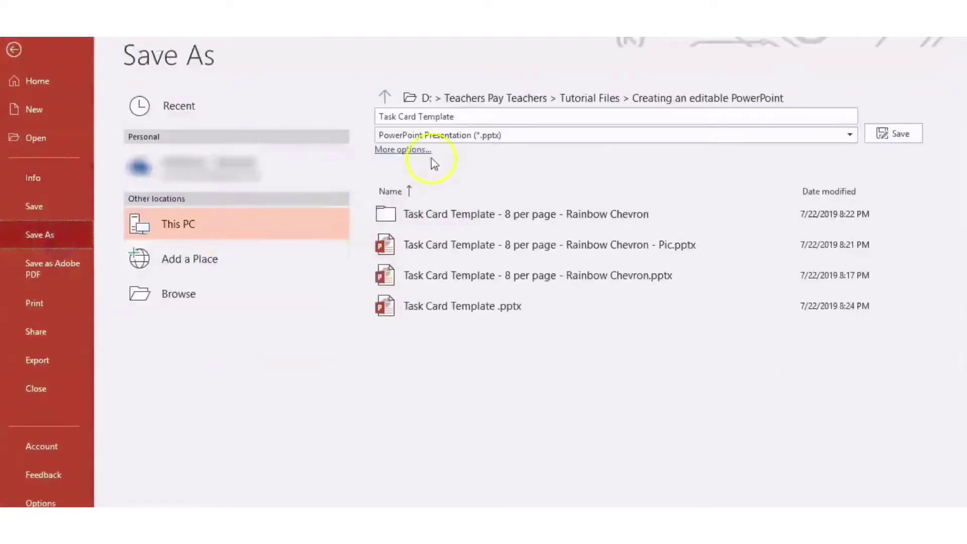
{"action": "left_click", "coordinate": [416, 150]}
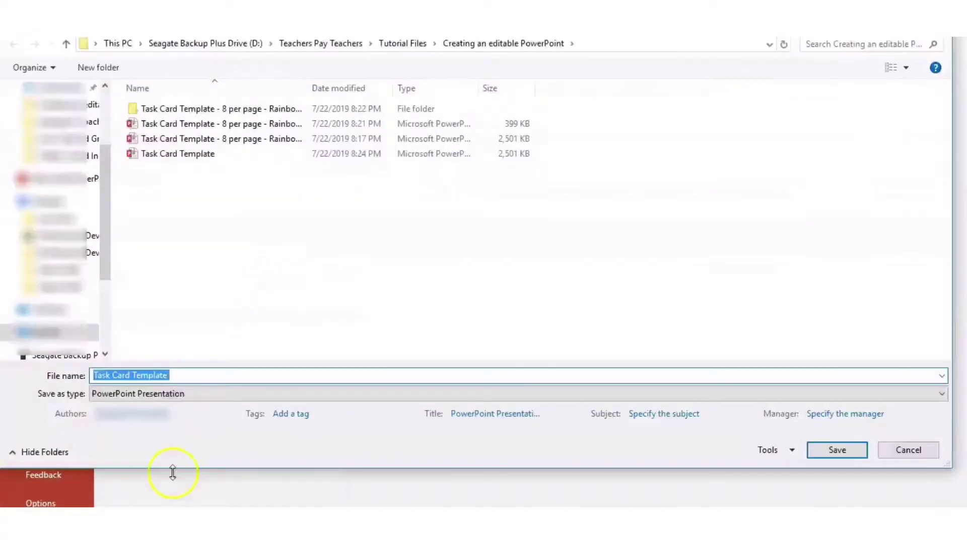
{"action": "left_click", "coordinate": [189, 399]}
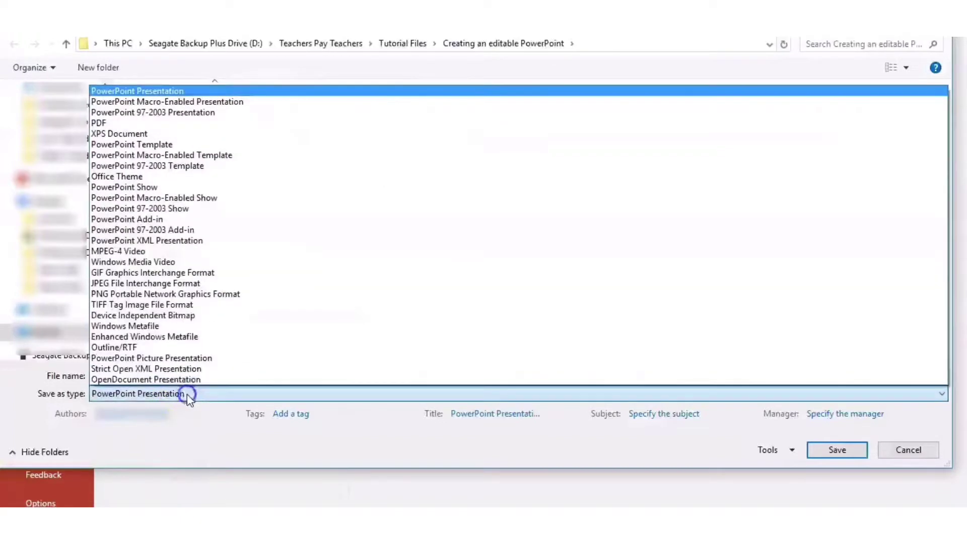
{"action": "left_click", "coordinate": [184, 358]}
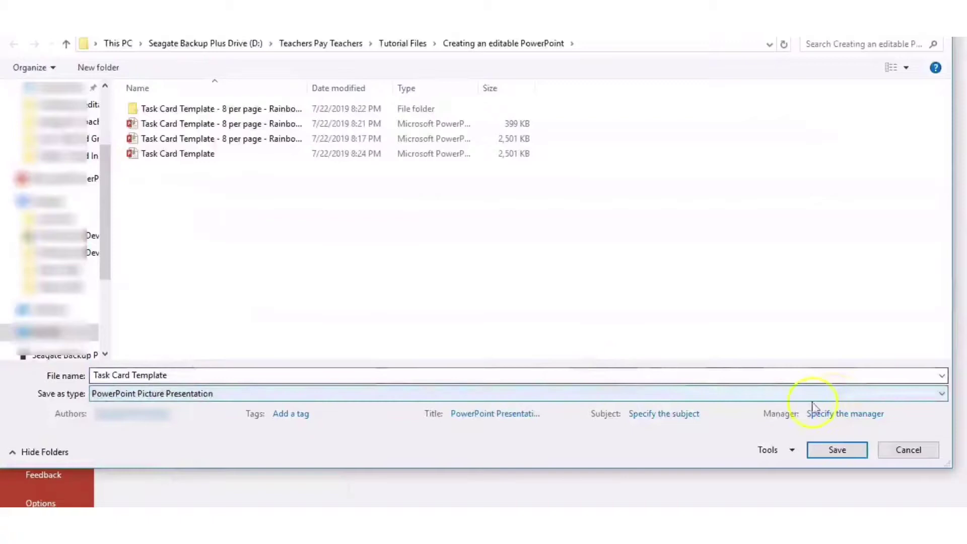
{"action": "left_click", "coordinate": [697, 374]}
{"action": "left_click", "coordinate": [697, 375]}
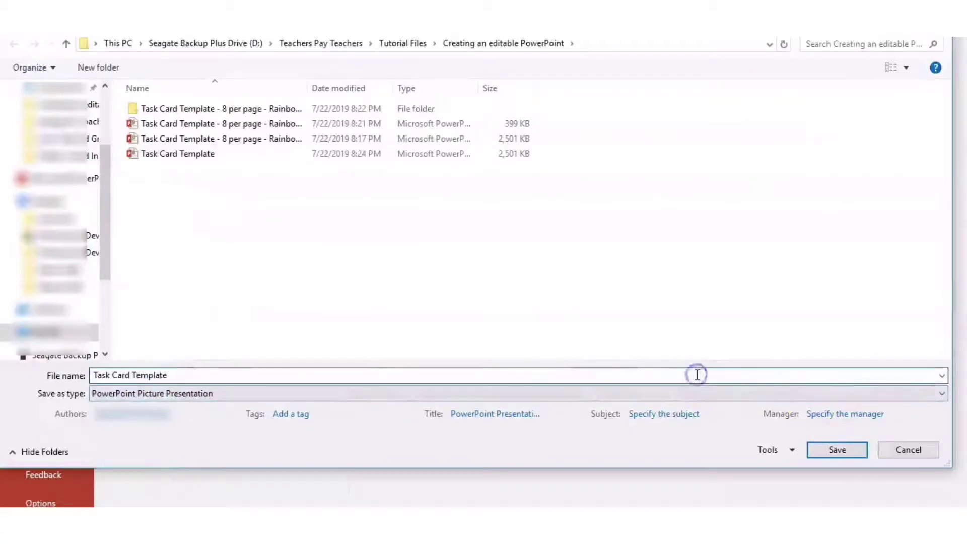
{"action": "type", "text": "- P"}
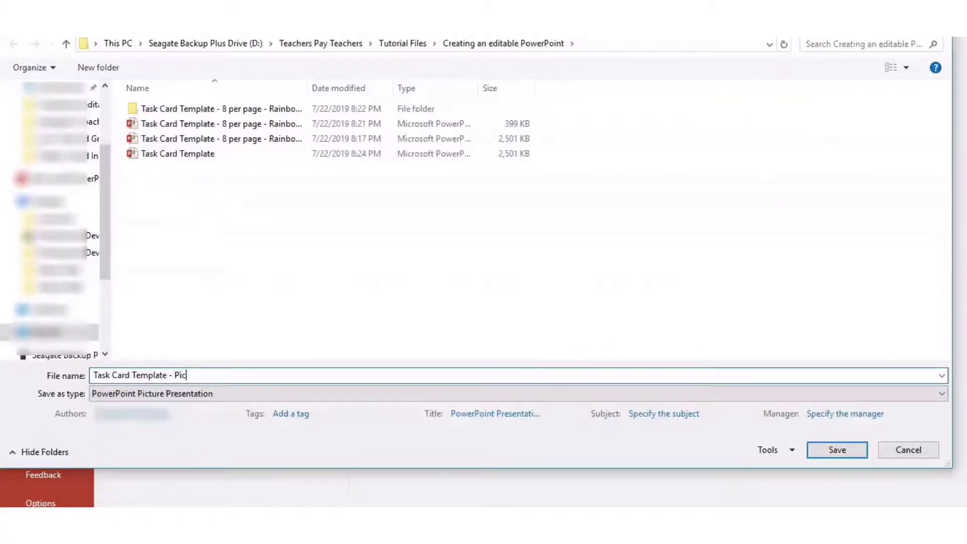
{"action": "type", "text": "ic"}
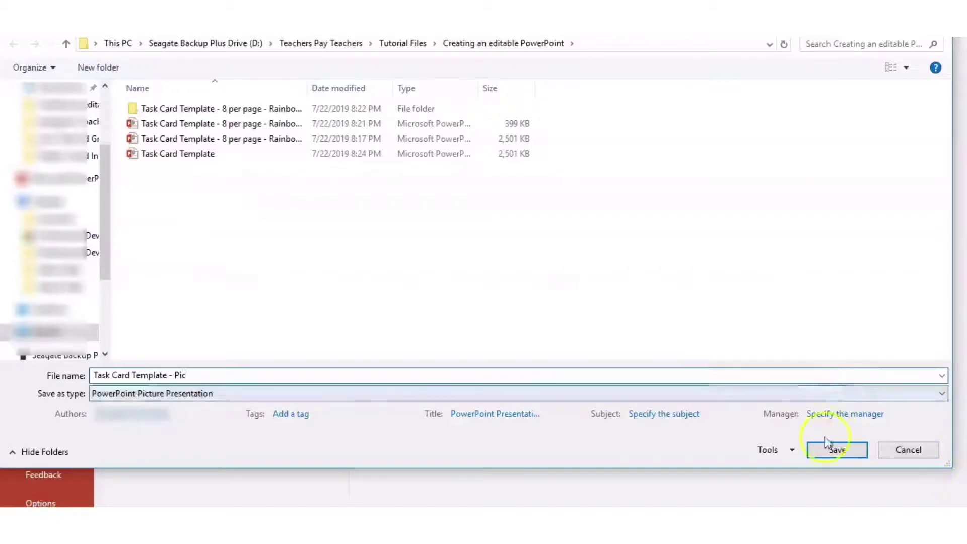
{"action": "left_click", "coordinate": [829, 452]}
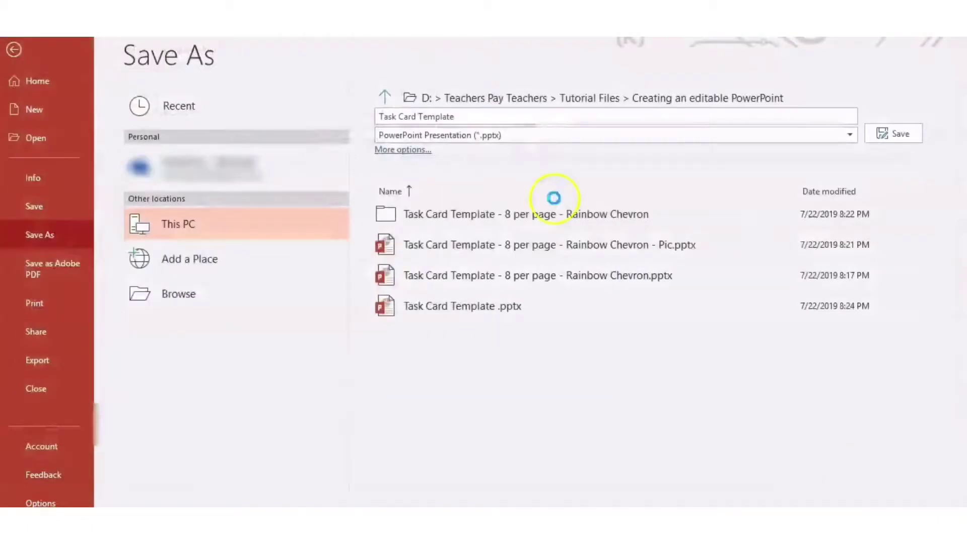
{"action": "left_click", "coordinate": [476, 315]}
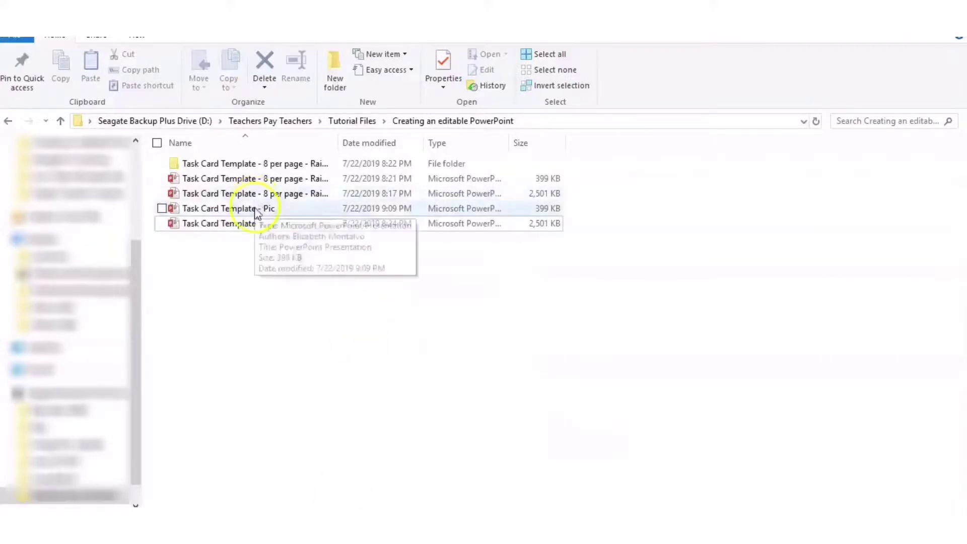
{"action": "double_click", "coordinate": [255, 208]}
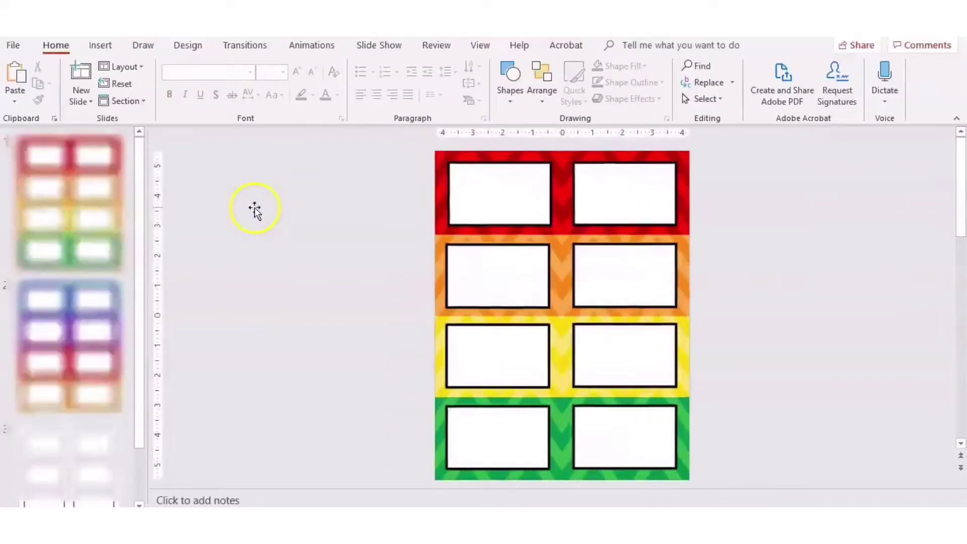
{"action": "left_click", "coordinate": [493, 202]}
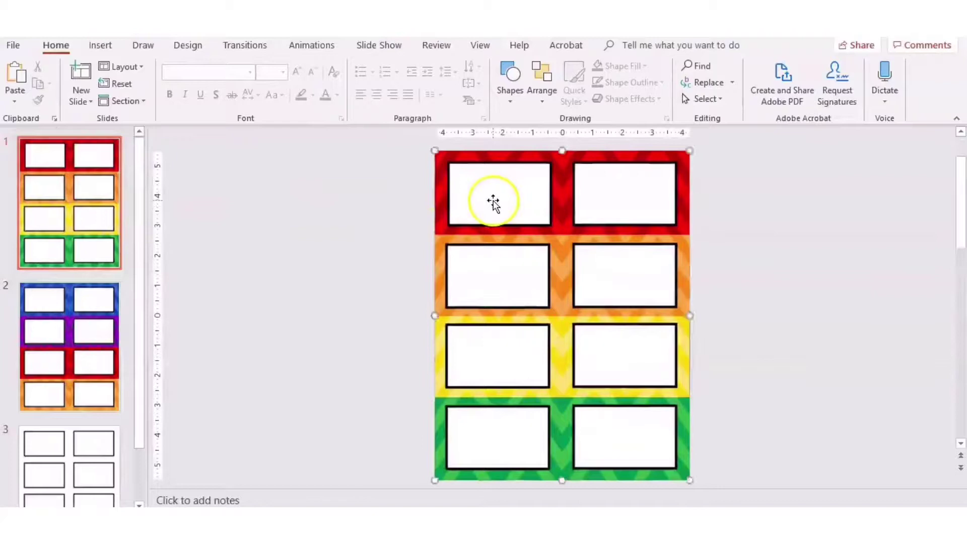
{"action": "left_click_drag", "start_coordinate": [493, 202], "coordinate": [518, 203]}
{"action": "left_click", "coordinate": [379, 225]}
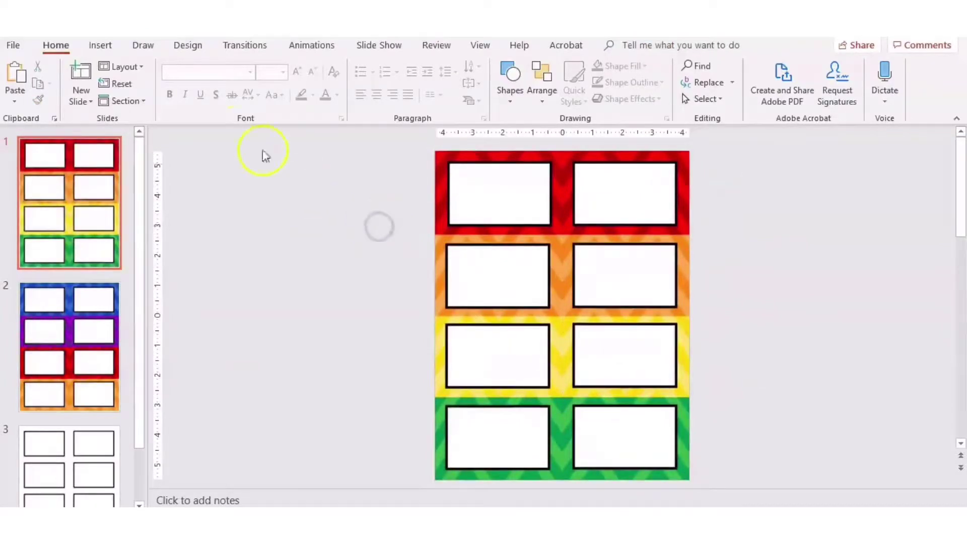
Draw a text box inside the top-left card, type '1', and position it.
{"action": "left_click", "coordinate": [105, 47]}
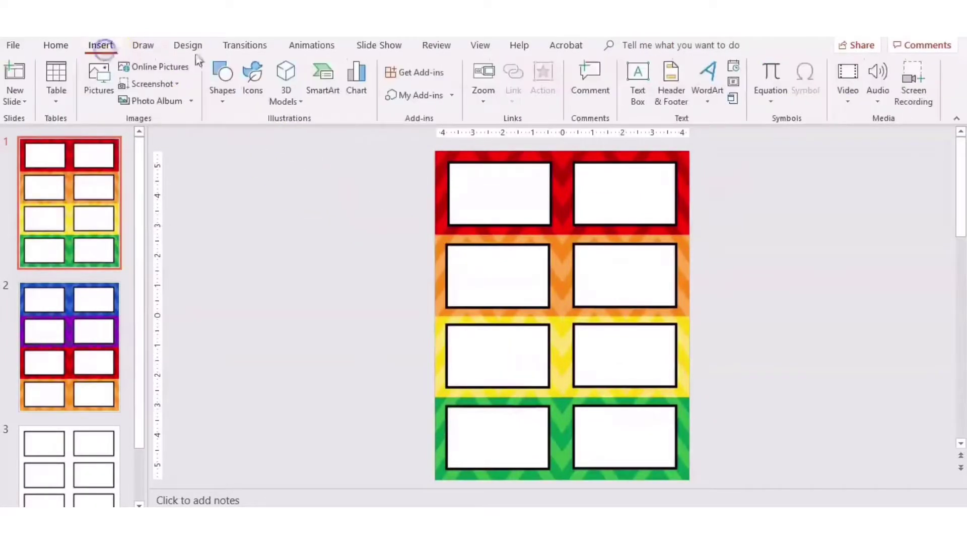
{"action": "left_click", "coordinate": [635, 82]}
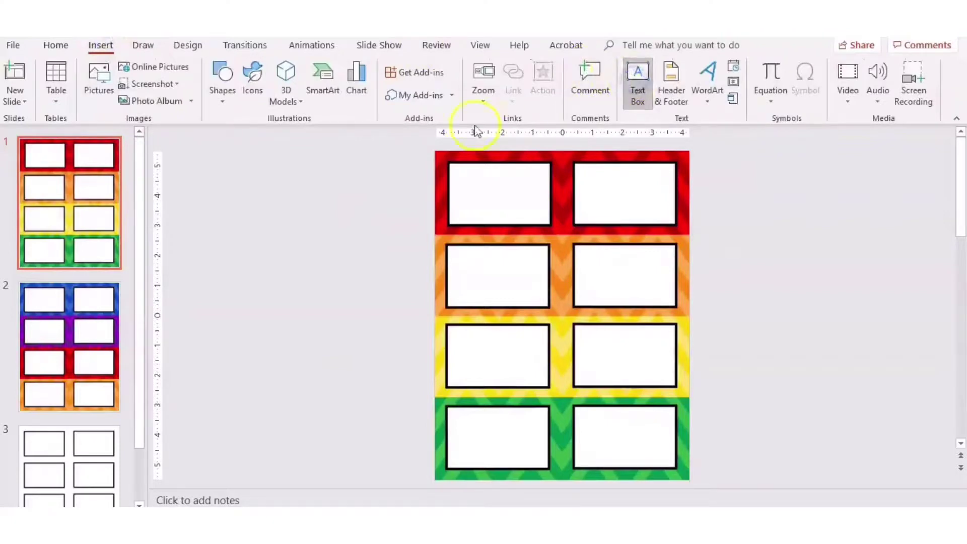
{"action": "left_click_drag", "start_coordinate": [469, 169], "coordinate": [542, 211]}
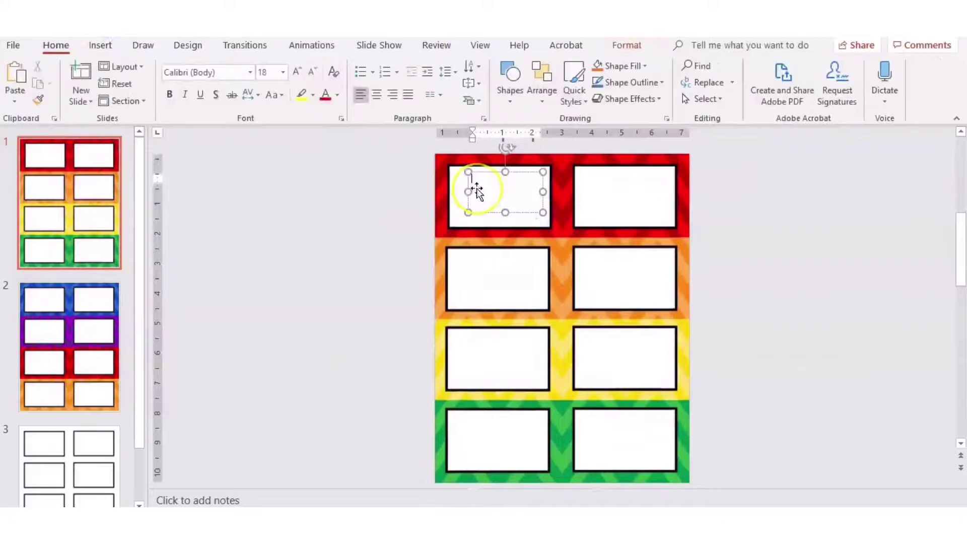
{"action": "type", "text": "1"}
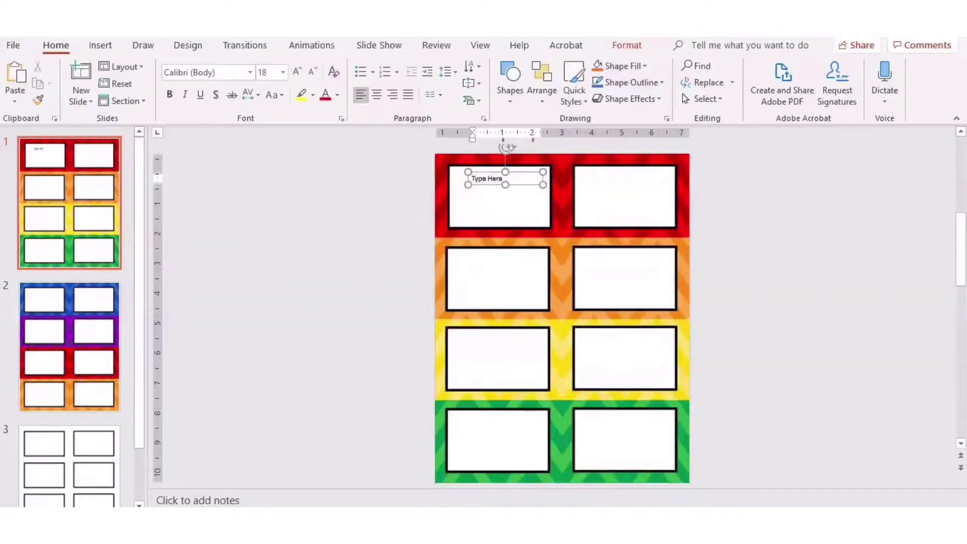
{"action": "left_click", "coordinate": [525, 183]}
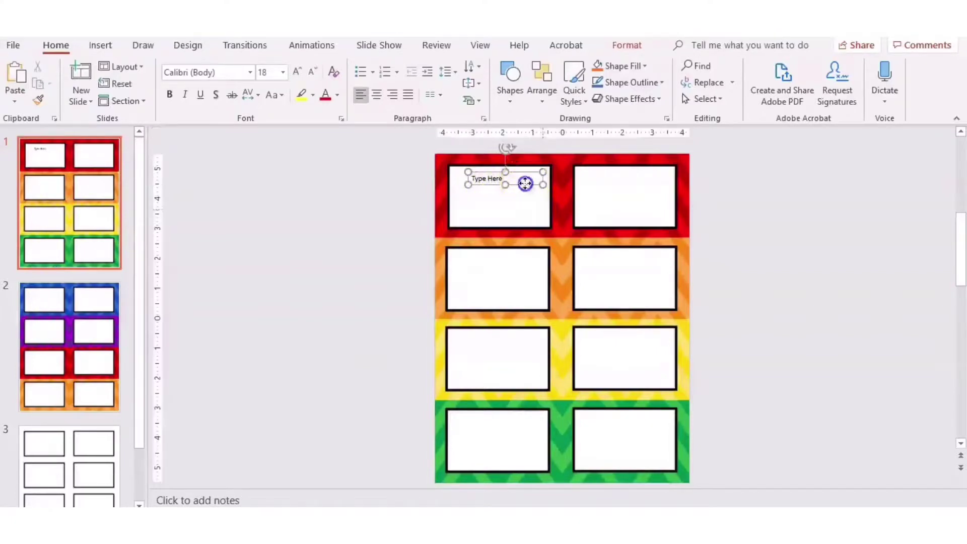
{"action": "mouse_move", "coordinate": [525, 183]}
{"action": "left_mouse_down"}
{"action": "mouse_move", "coordinate": [512, 184]}
{"action": "mouse_move", "coordinate": [536, 184]}
{"action": "left_mouse_up"}
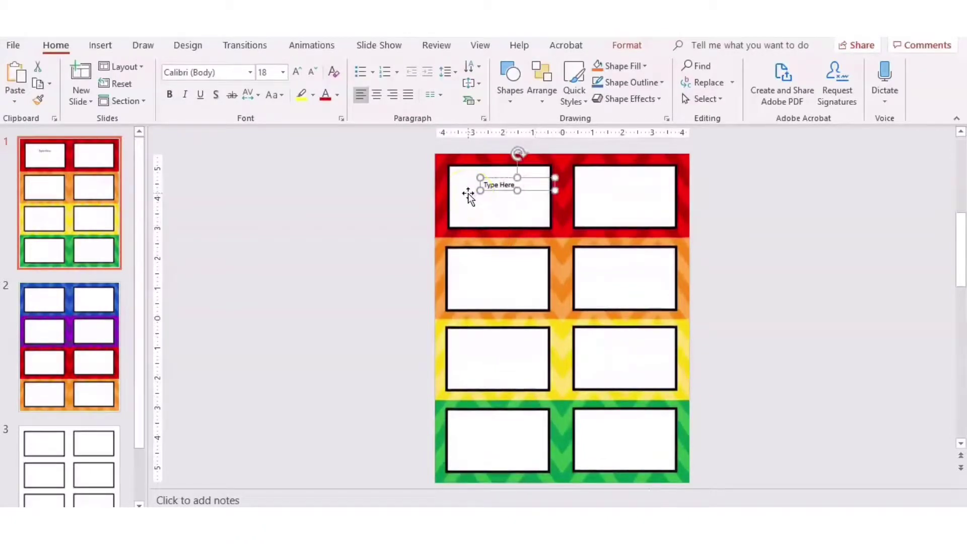
{"action": "left_click_drag", "start_coordinate": [496, 184], "coordinate": [471, 172]}
{"action": "left_click", "coordinate": [388, 196]}
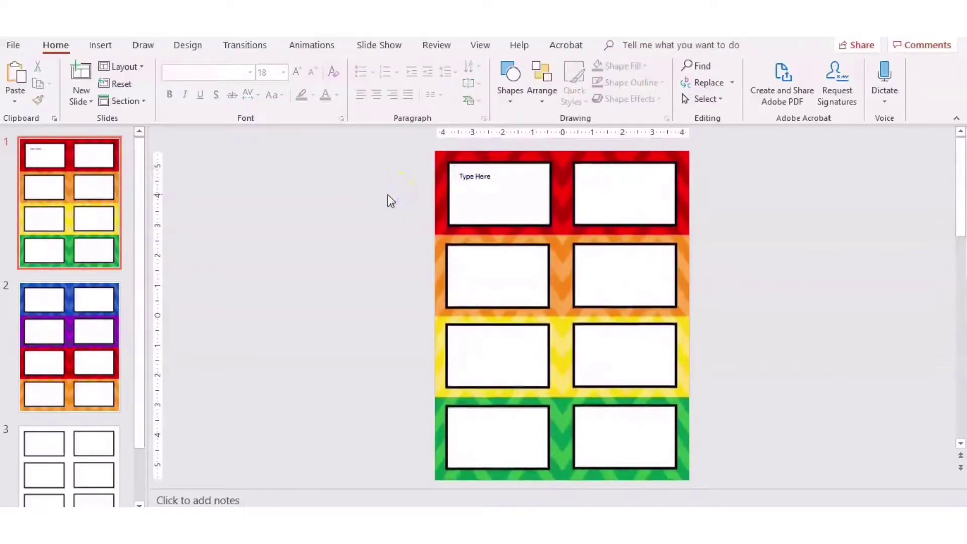
Test selecting the card and text box, then nudge the chevron background picture slightly.
{"action": "left_click", "coordinate": [522, 212]}
{"action": "left_click", "coordinate": [470, 176]}
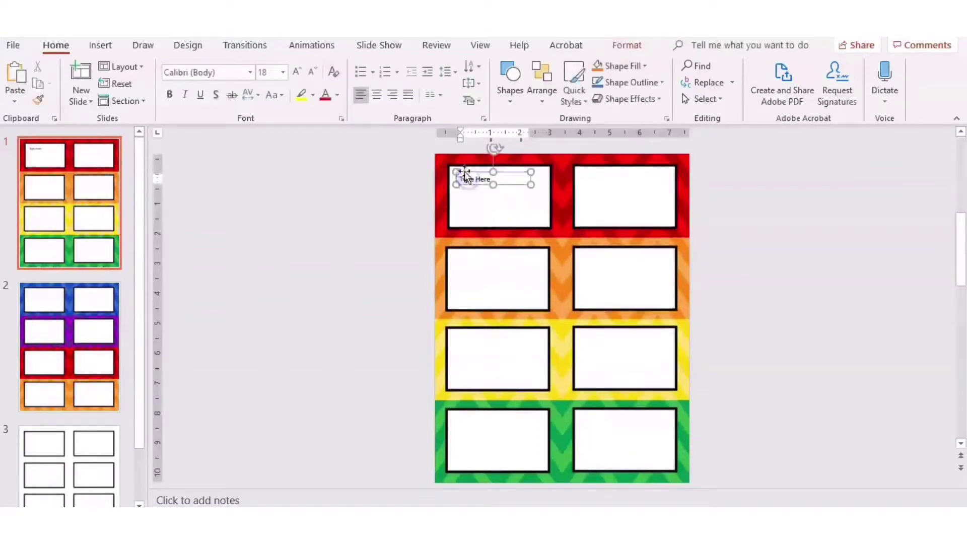
{"action": "left_click", "coordinate": [468, 177]}
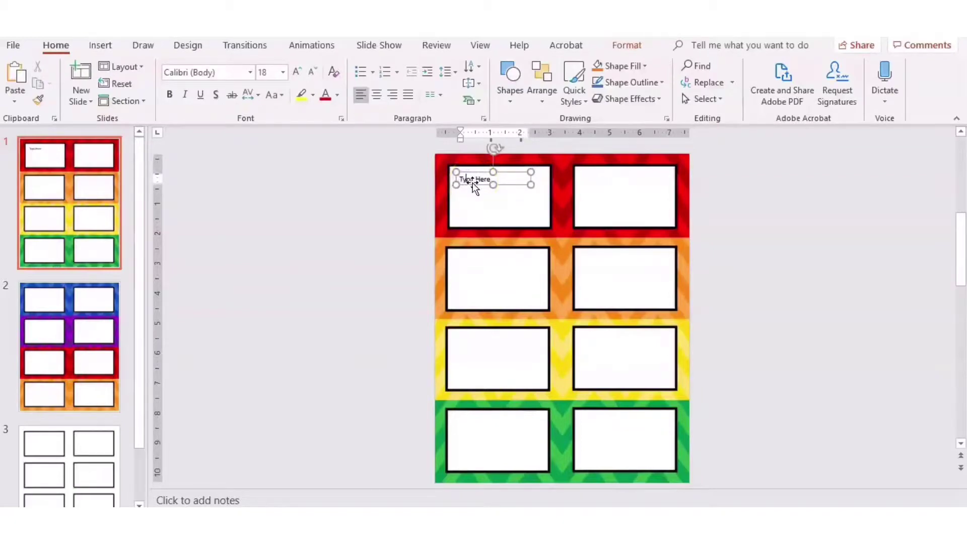
{"action": "left_click", "coordinate": [301, 211]}
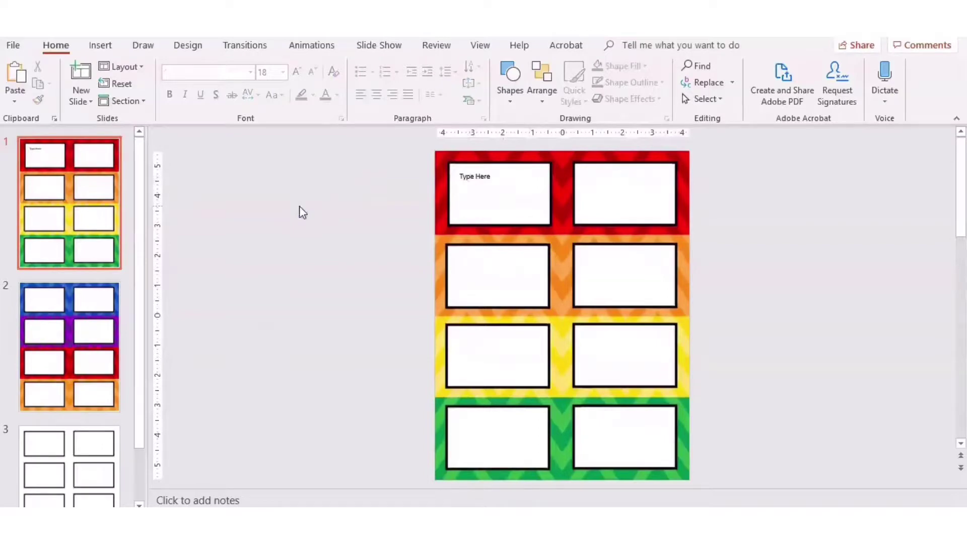
{"action": "mouse_move", "coordinate": [519, 288]}
{"action": "left_mouse_down"}
{"action": "mouse_move", "coordinate": [628, 285]}
{"action": "mouse_move", "coordinate": [557, 182]}
{"action": "mouse_move", "coordinate": [531, 171]}
{"action": "mouse_move", "coordinate": [544, 268]}
{"action": "mouse_move", "coordinate": [519, 291]}
{"action": "left_mouse_up"}
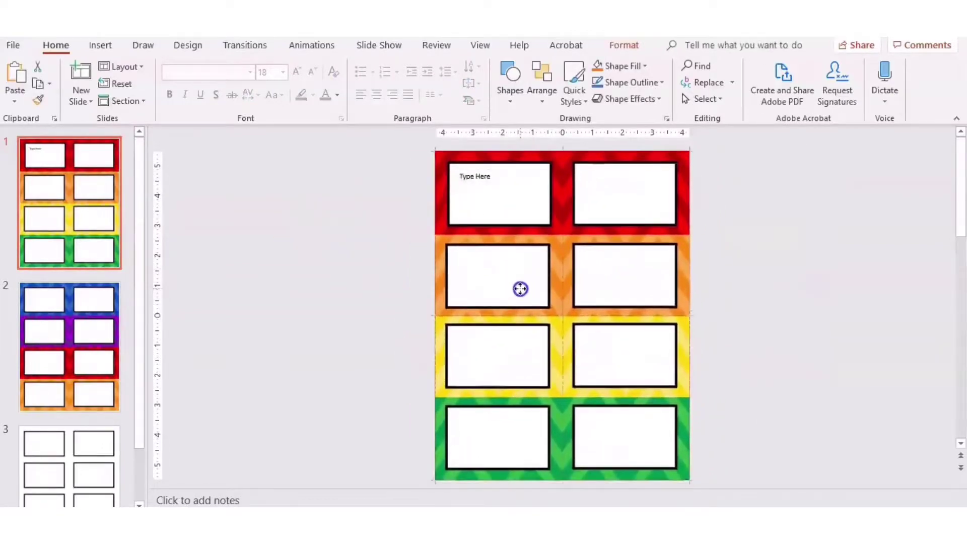
{"action": "left_click", "coordinate": [712, 278]}
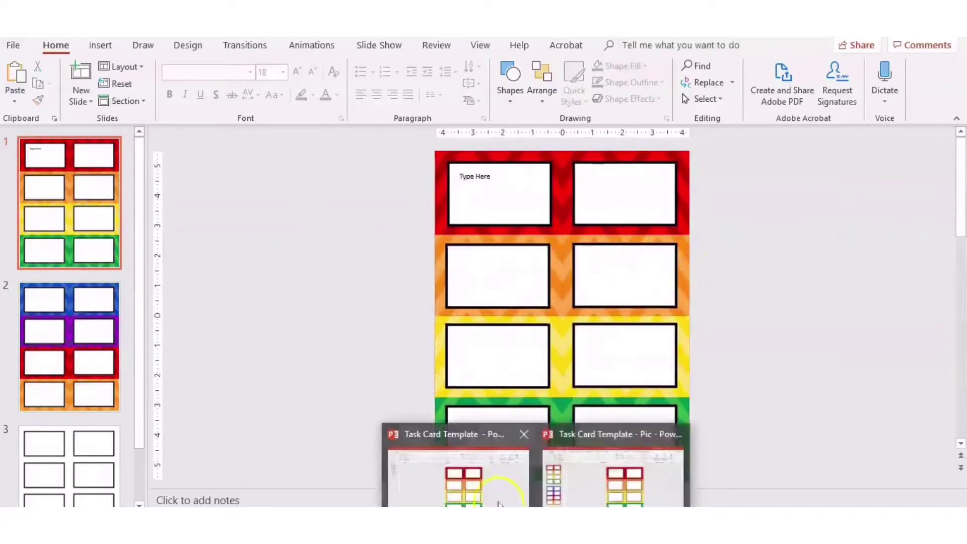
In the other deck window, export all slides as PNG images named 'Task Card Template 2'.
{"action": "left_click", "coordinate": [494, 500]}
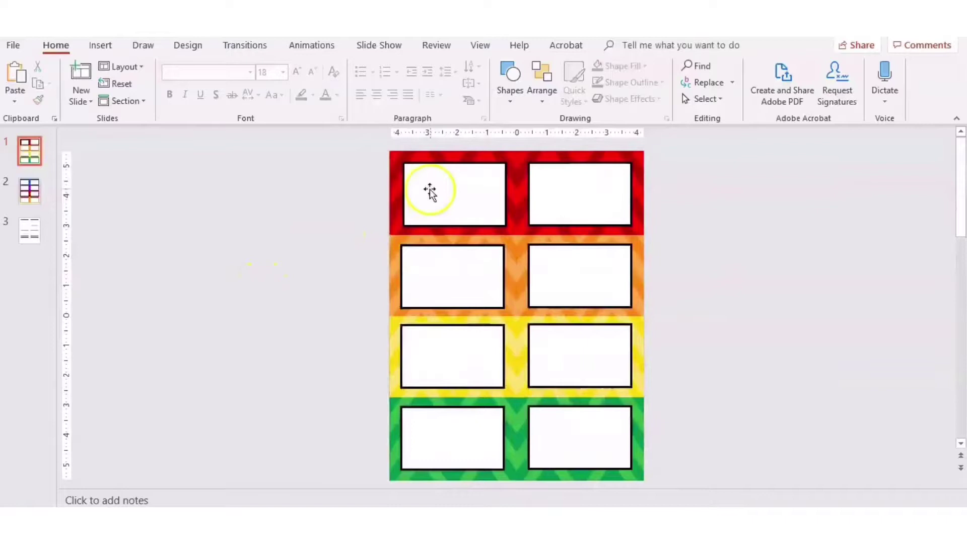
{"action": "left_click_drag", "start_coordinate": [430, 192], "coordinate": [417, 190]}
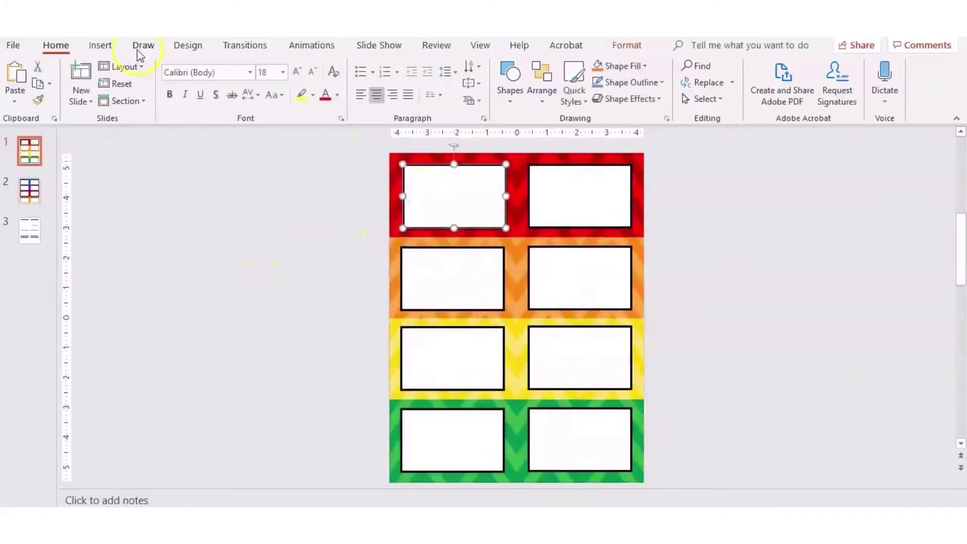
{"action": "left_click", "coordinate": [13, 45]}
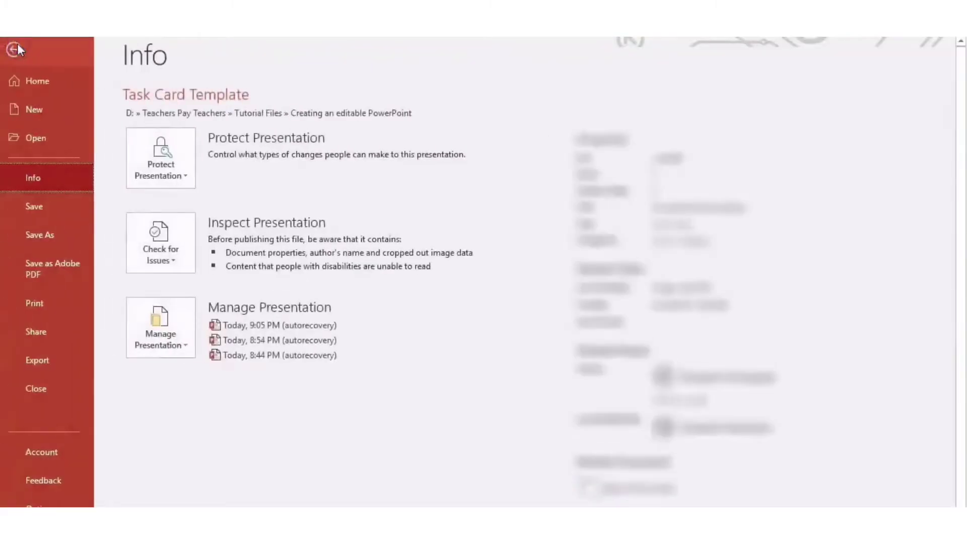
{"action": "left_click", "coordinate": [41, 235]}
{"action": "left_click", "coordinate": [459, 135]}
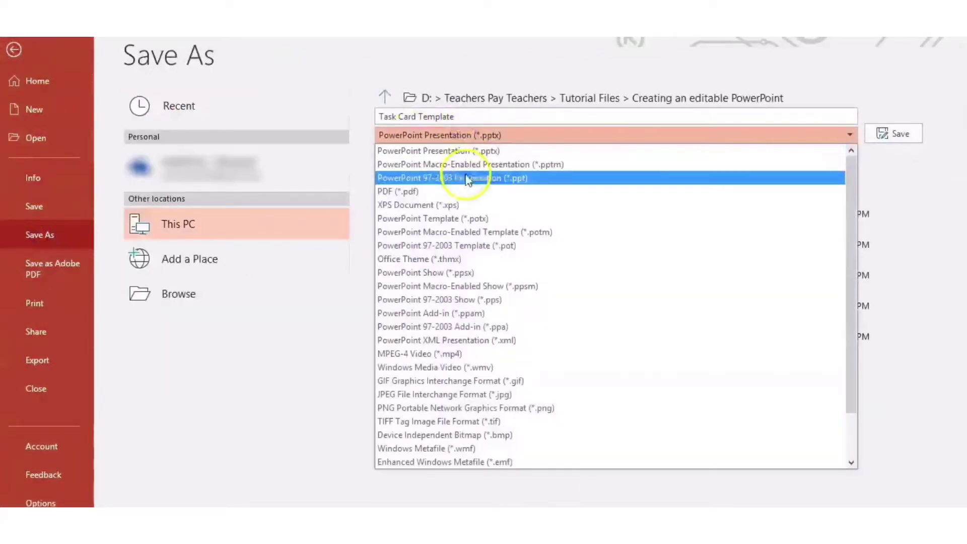
{"action": "left_click", "coordinate": [467, 407]}
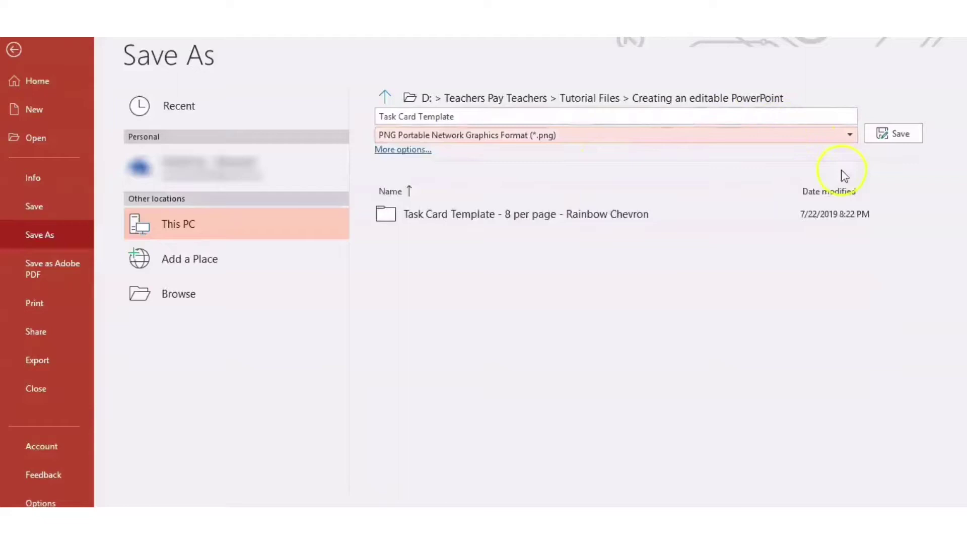
{"action": "left_click", "coordinate": [581, 116]}
{"action": "type", "text": "2"}
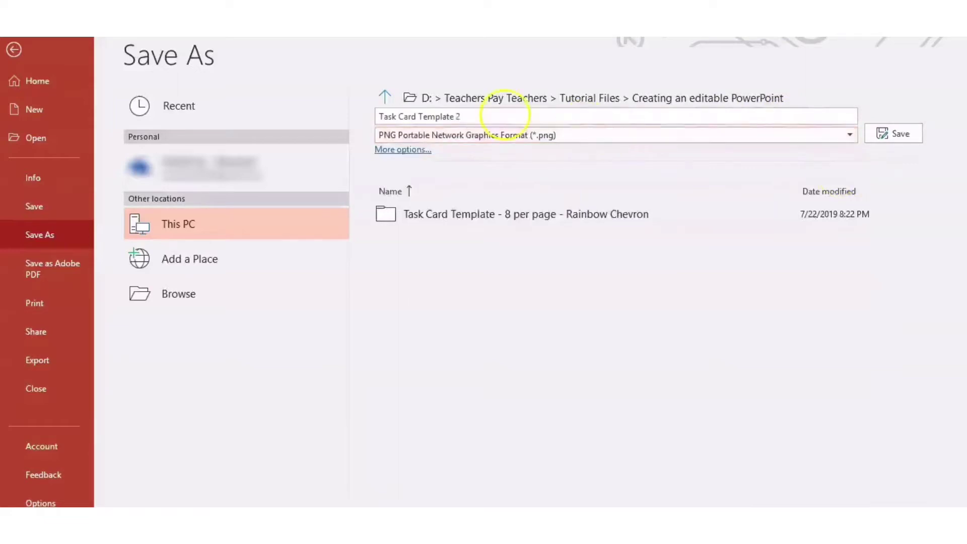
{"action": "left_click", "coordinate": [905, 136]}
{"action": "left_click", "coordinate": [412, 316]}
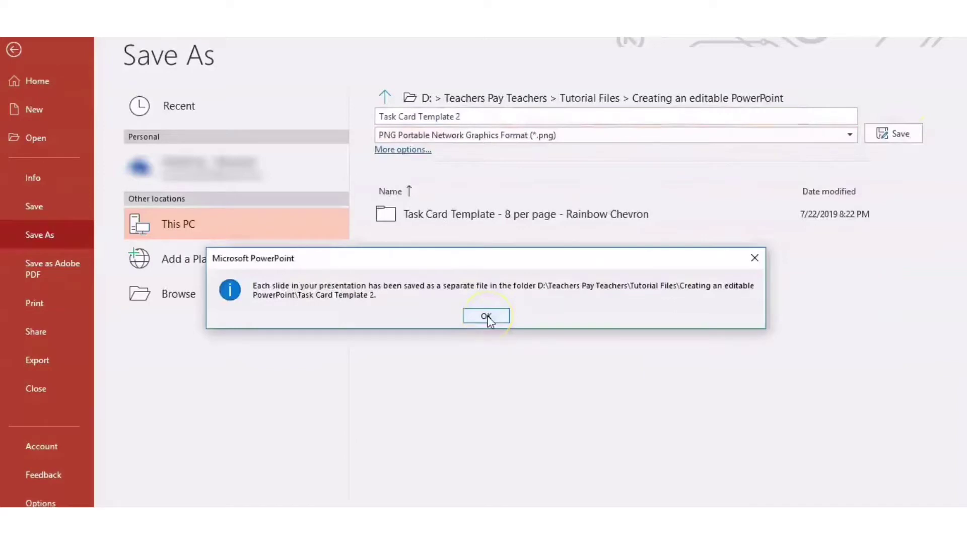
{"action": "left_click", "coordinate": [486, 317]}
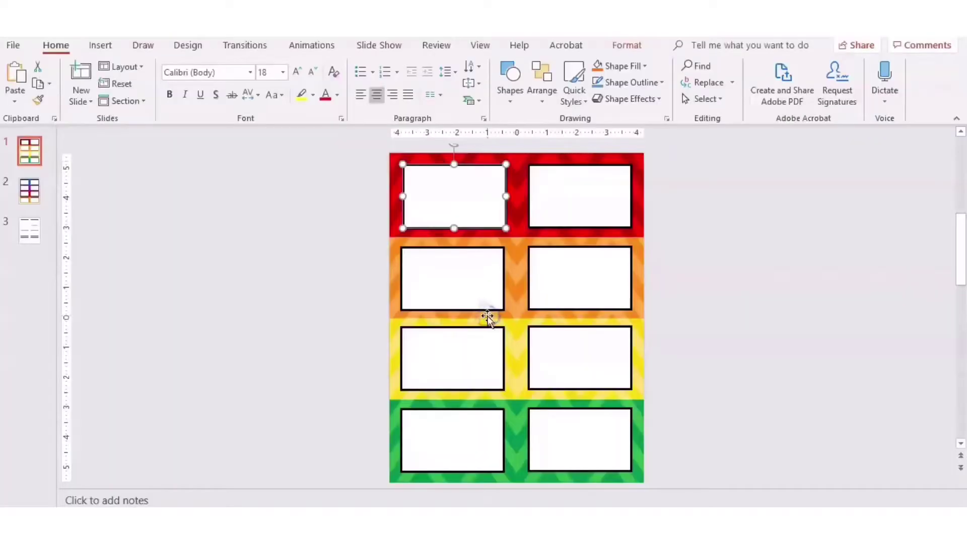
Add a new slide after slide 3.
{"action": "left_click", "coordinate": [29, 229]}
{"action": "right_click", "coordinate": [30, 229]}
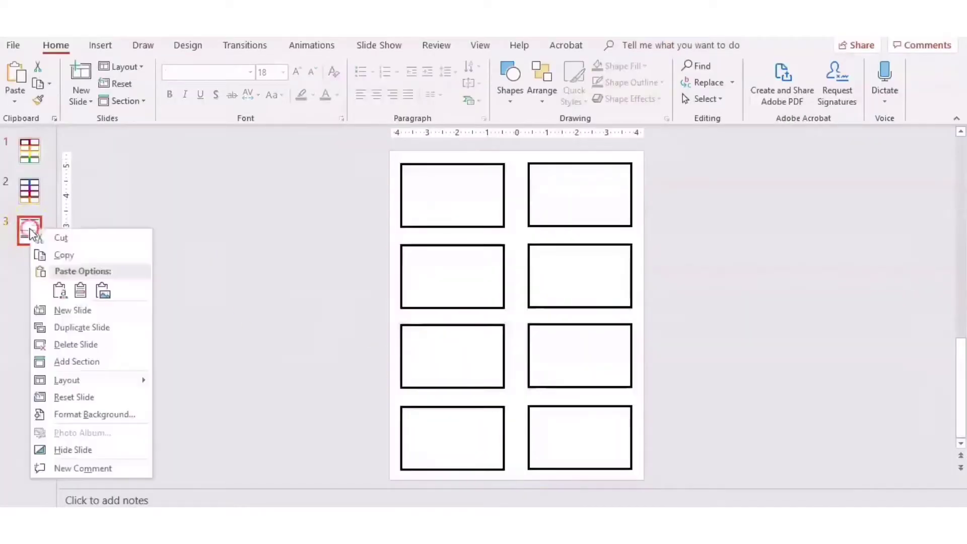
{"action": "left_click", "coordinate": [63, 310]}
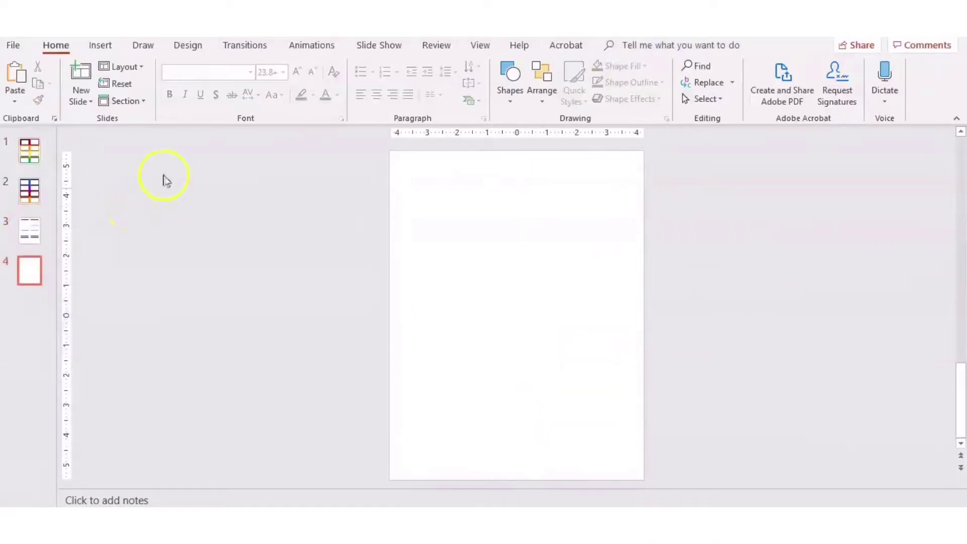
Set the new slide's background to a picture fill using the exported Slide1 image.
{"action": "left_click", "coordinate": [188, 45]}
{"action": "left_click", "coordinate": [858, 104]}
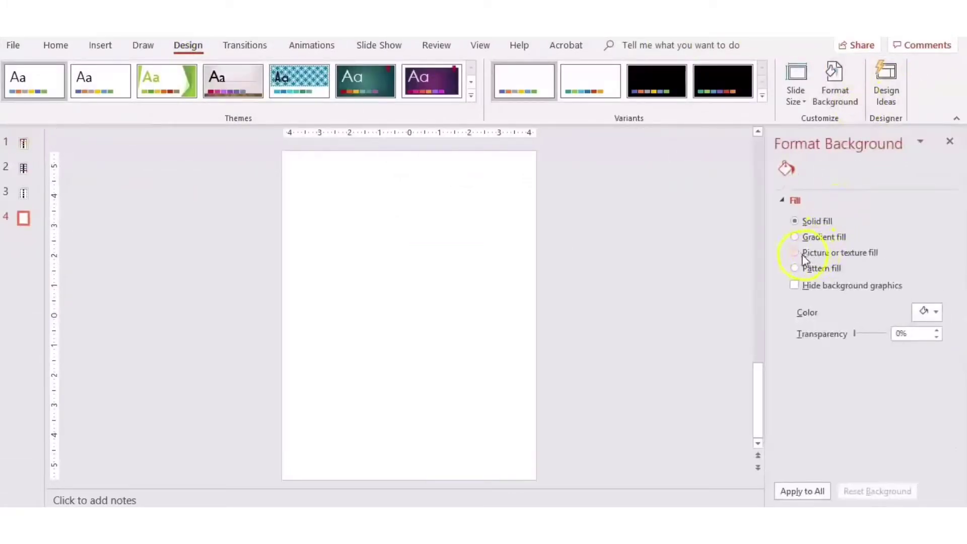
{"action": "left_click", "coordinate": [795, 253]}
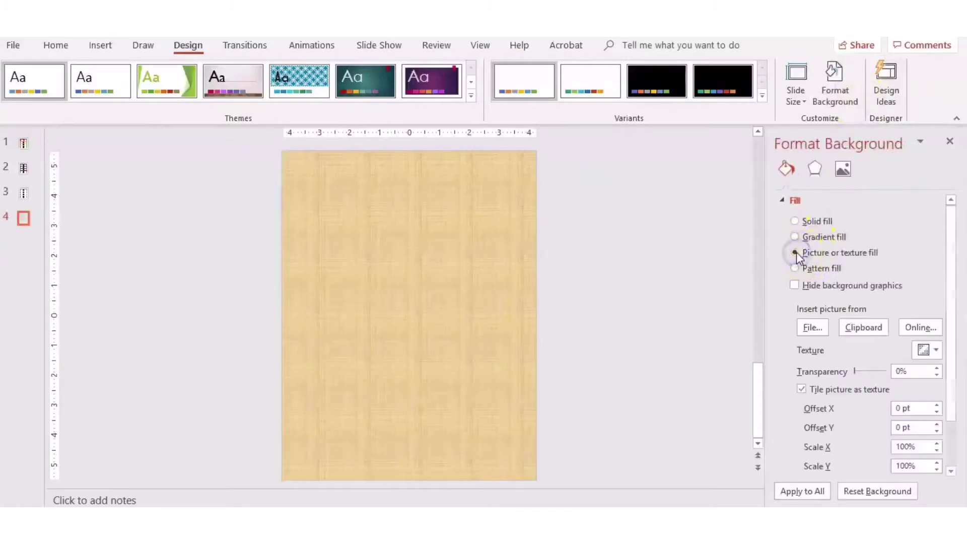
{"action": "left_click", "coordinate": [812, 327]}
{"action": "left_click", "coordinate": [812, 328]}
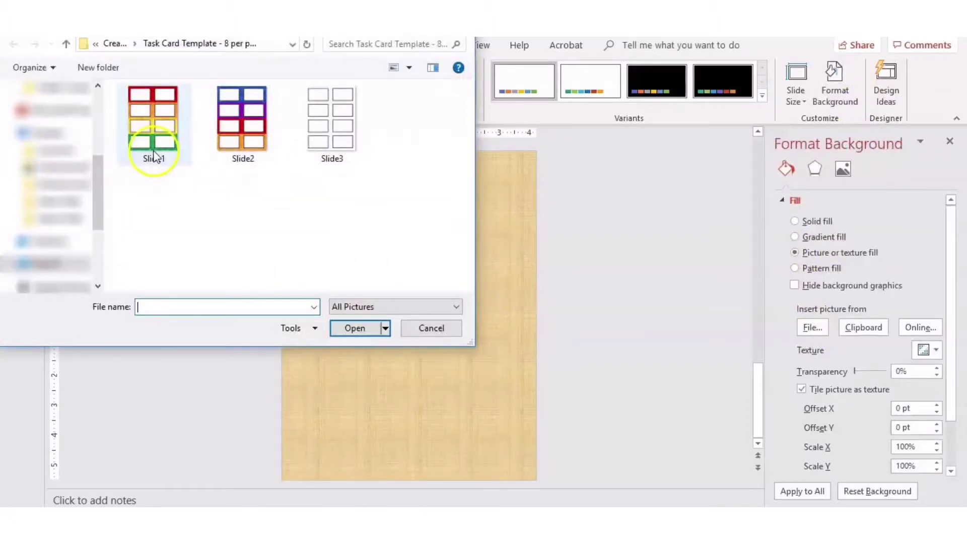
{"action": "double_click", "coordinate": [157, 127]}
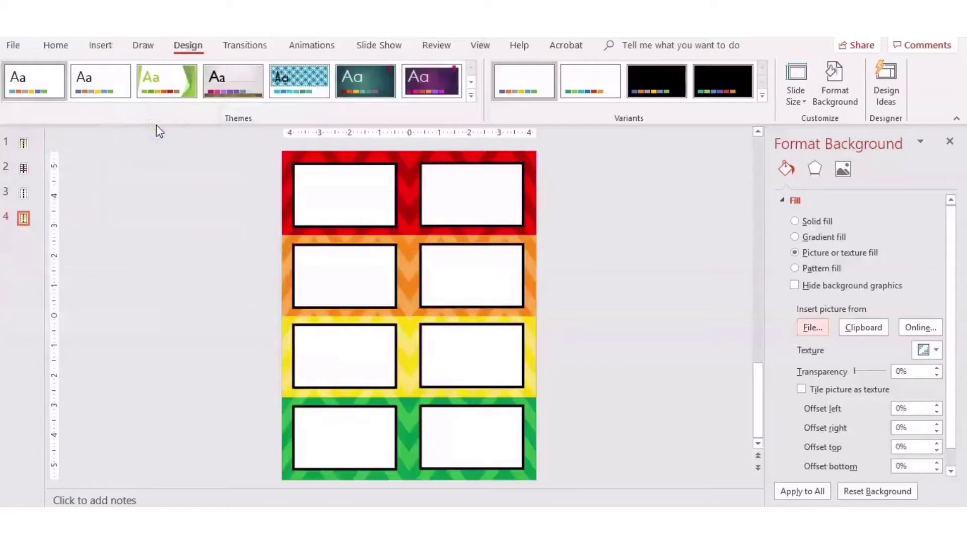
Confirm none of the background cards can be selected, then select slide 4.
{"action": "left_click", "coordinate": [350, 241]}
{"action": "left_click", "coordinate": [428, 203]}
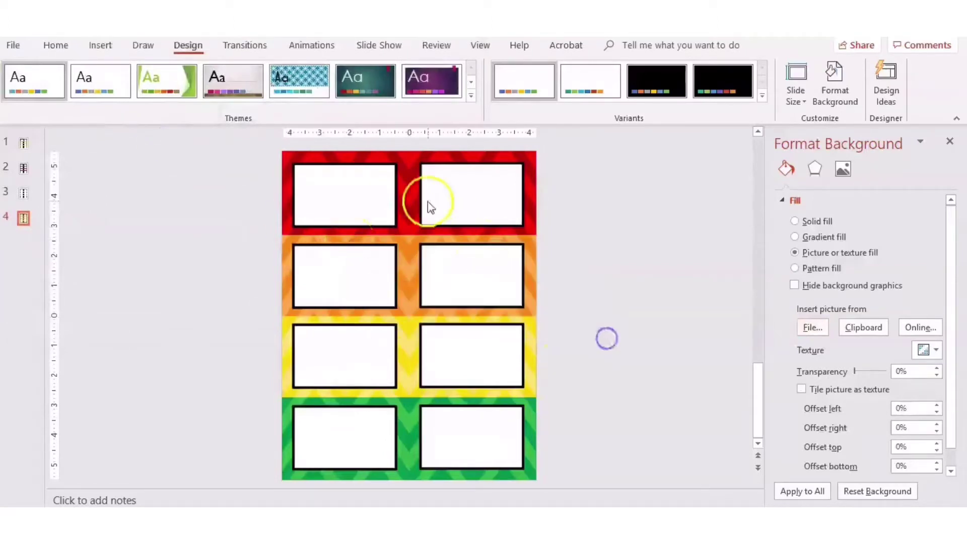
{"action": "left_click_drag", "start_coordinate": [366, 203], "coordinate": [581, 310]}
{"action": "left_click", "coordinate": [312, 190]}
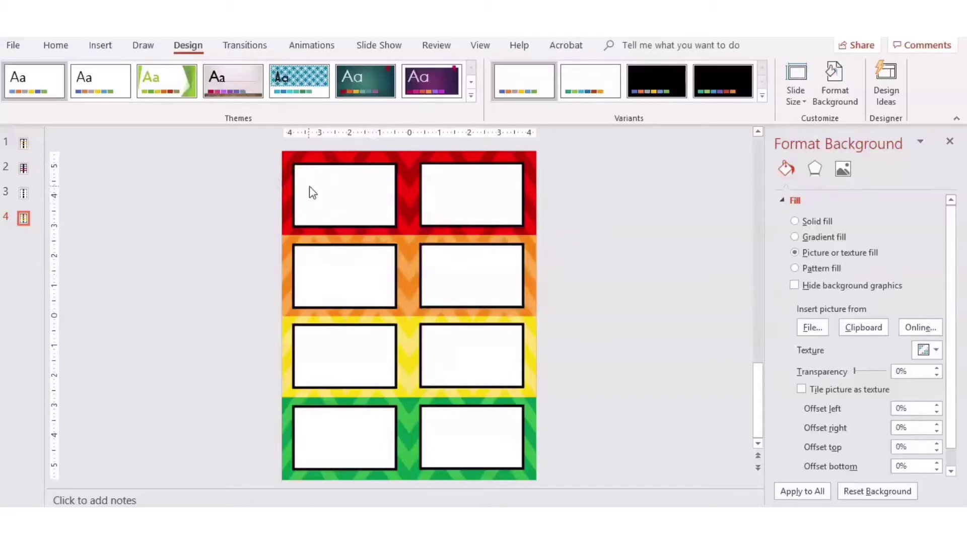
{"action": "left_click", "coordinate": [24, 218]}
Add slide 5 after slide 4 with the Slide2 image as its picture background fill.
{"action": "right_click", "coordinate": [24, 219]}
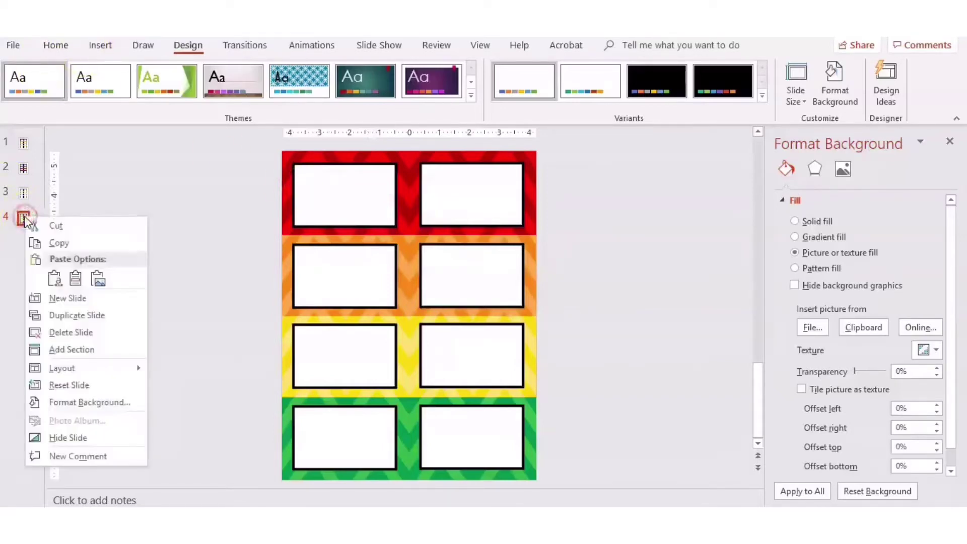
{"action": "left_click", "coordinate": [60, 298]}
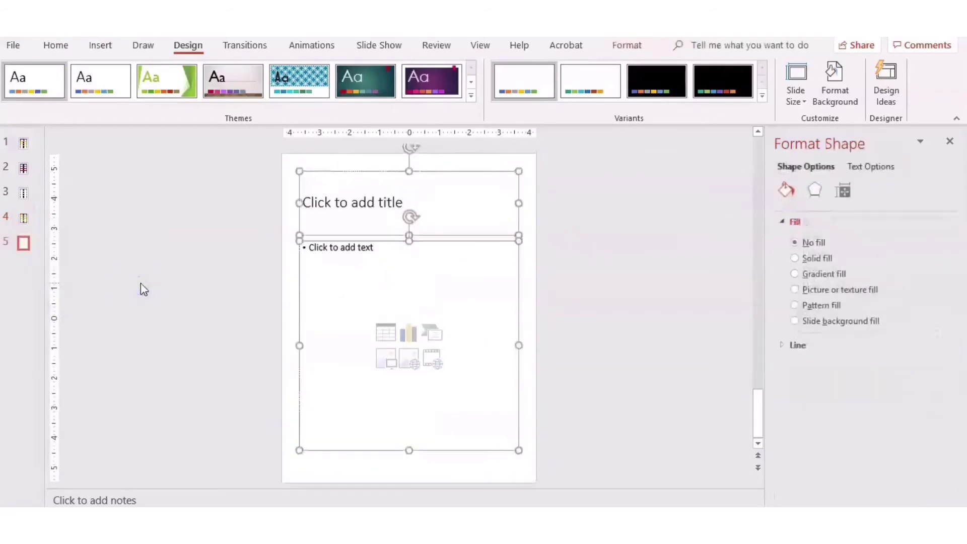
{"action": "left_click", "coordinate": [140, 283]}
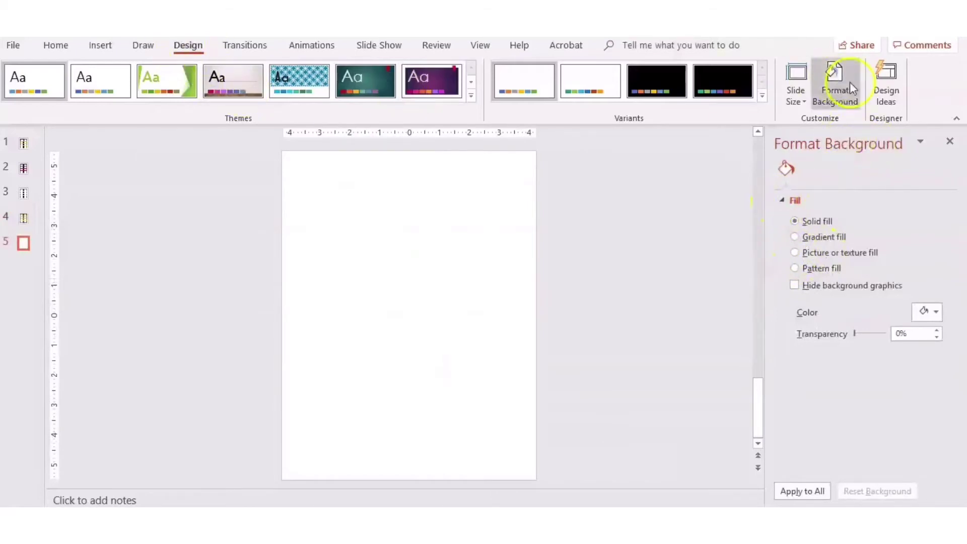
{"action": "left_click", "coordinate": [796, 253]}
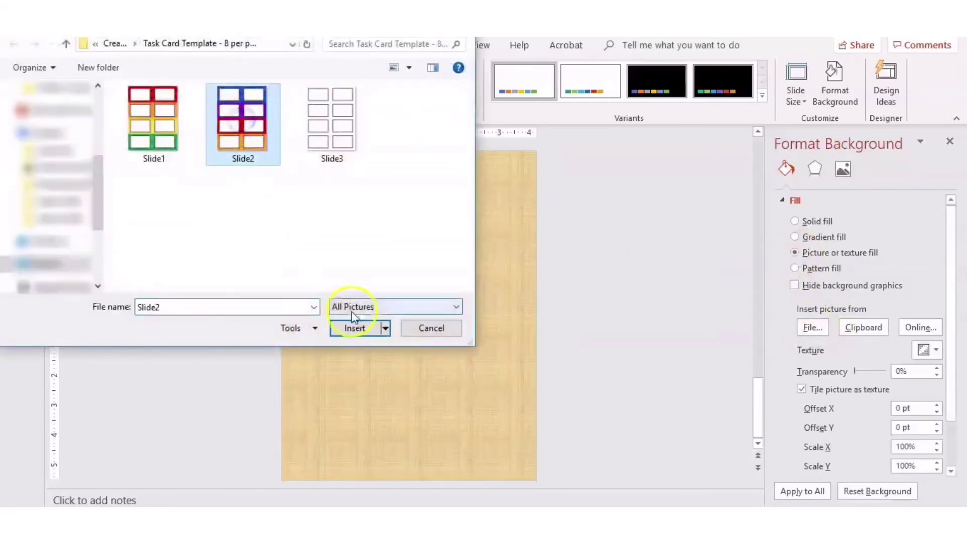
{"action": "left_click", "coordinate": [355, 330]}
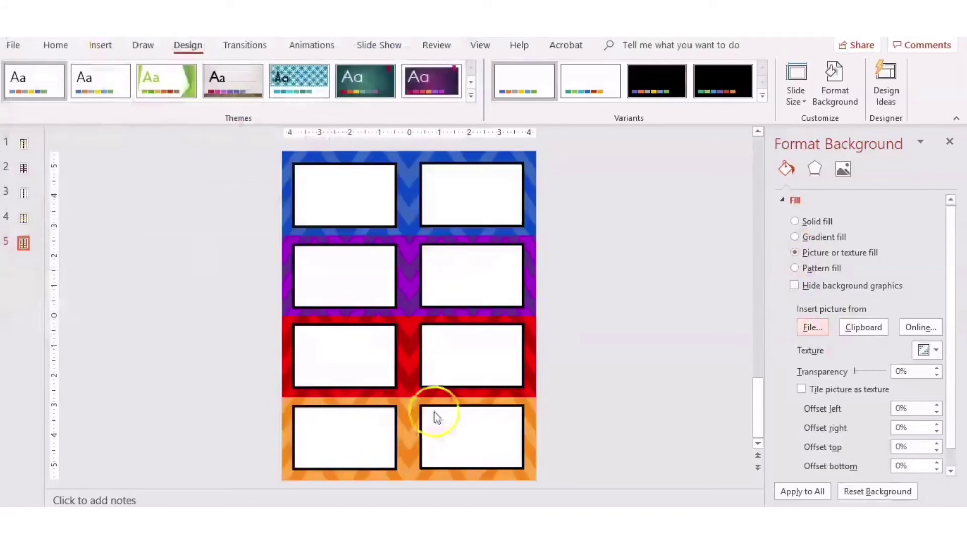
Verify the background cards cannot be selected and close the Format Background pane.
{"action": "left_click", "coordinate": [566, 352]}
{"action": "left_click_drag", "start_coordinate": [326, 278], "coordinate": [614, 352]}
{"action": "left_click_drag", "start_coordinate": [431, 243], "coordinate": [685, 360]}
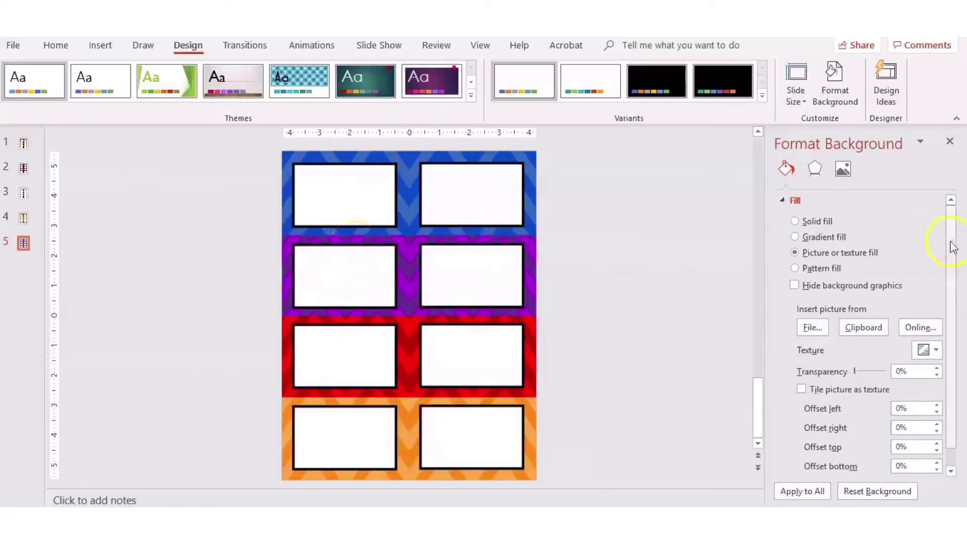
{"action": "left_click", "coordinate": [949, 142]}
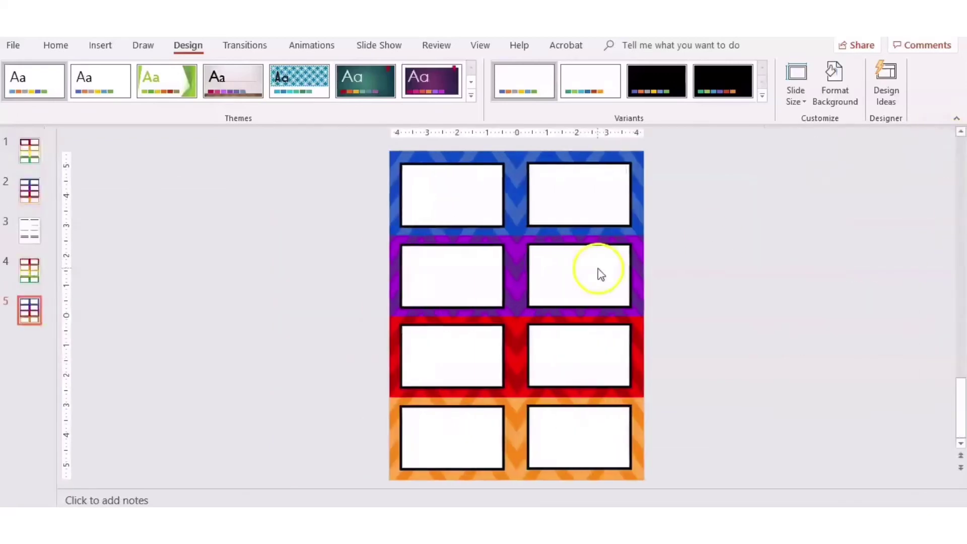